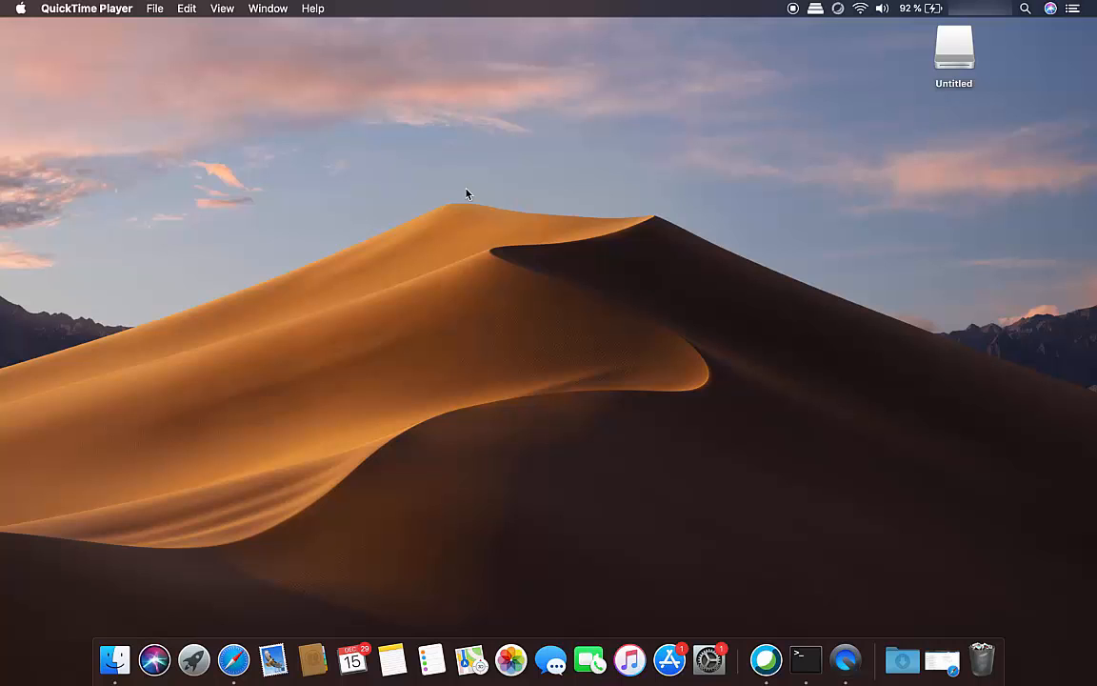
Step: Open the Sharing preferences and switch the Remote Management service off and back on
click(374, 157)
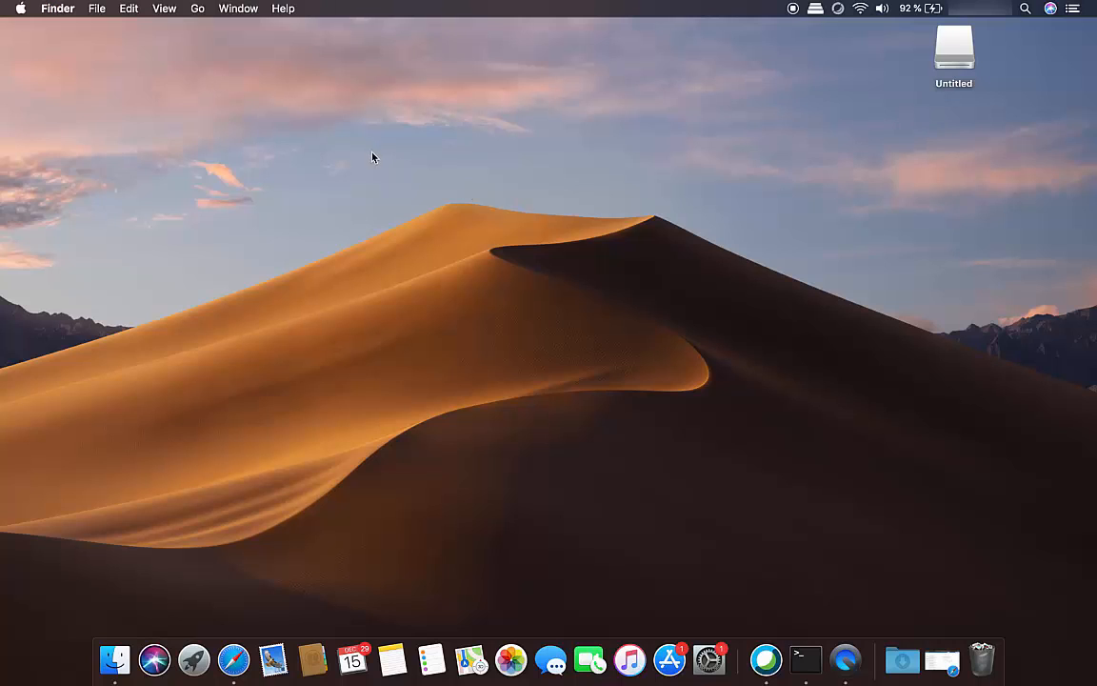
click(20, 9)
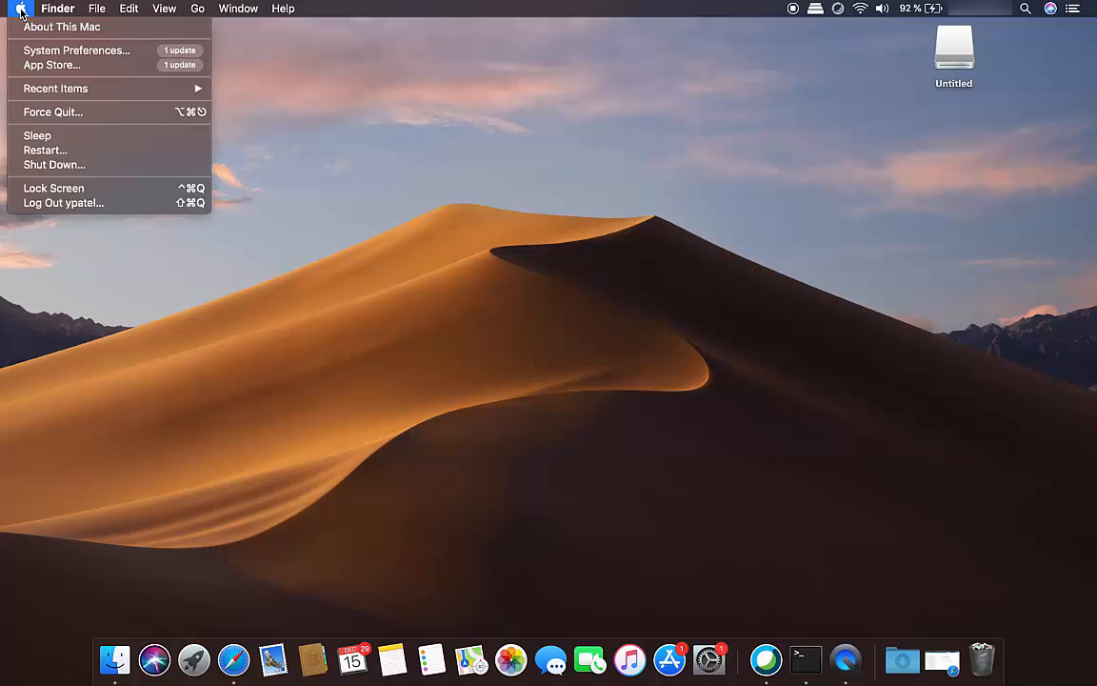
click(46, 55)
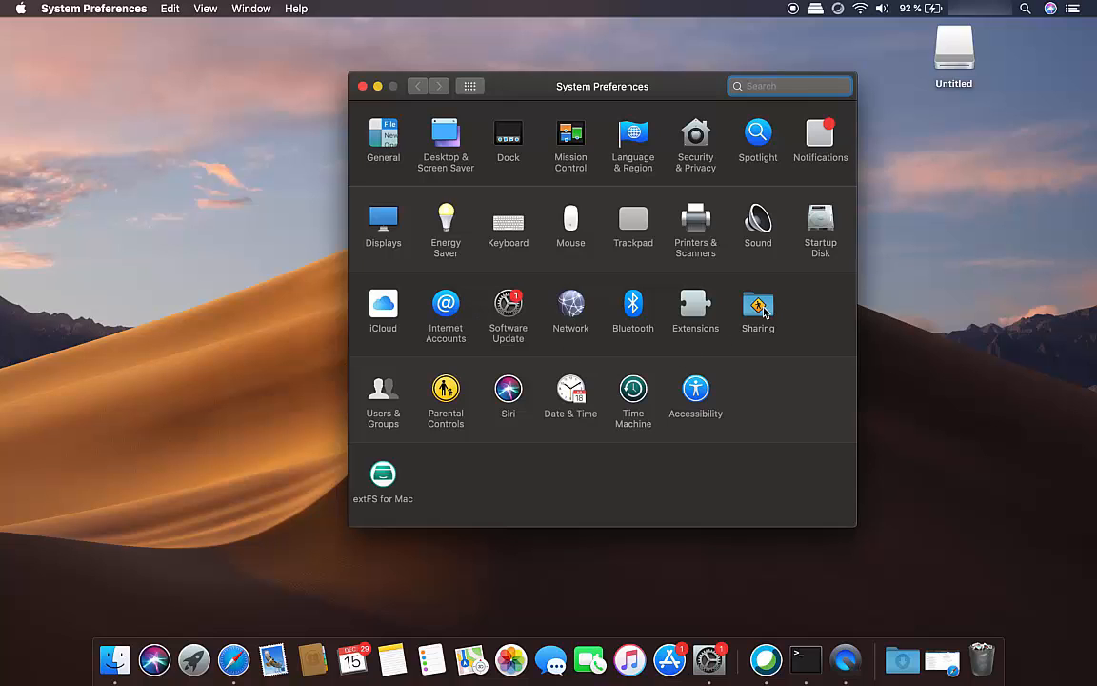
click(758, 307)
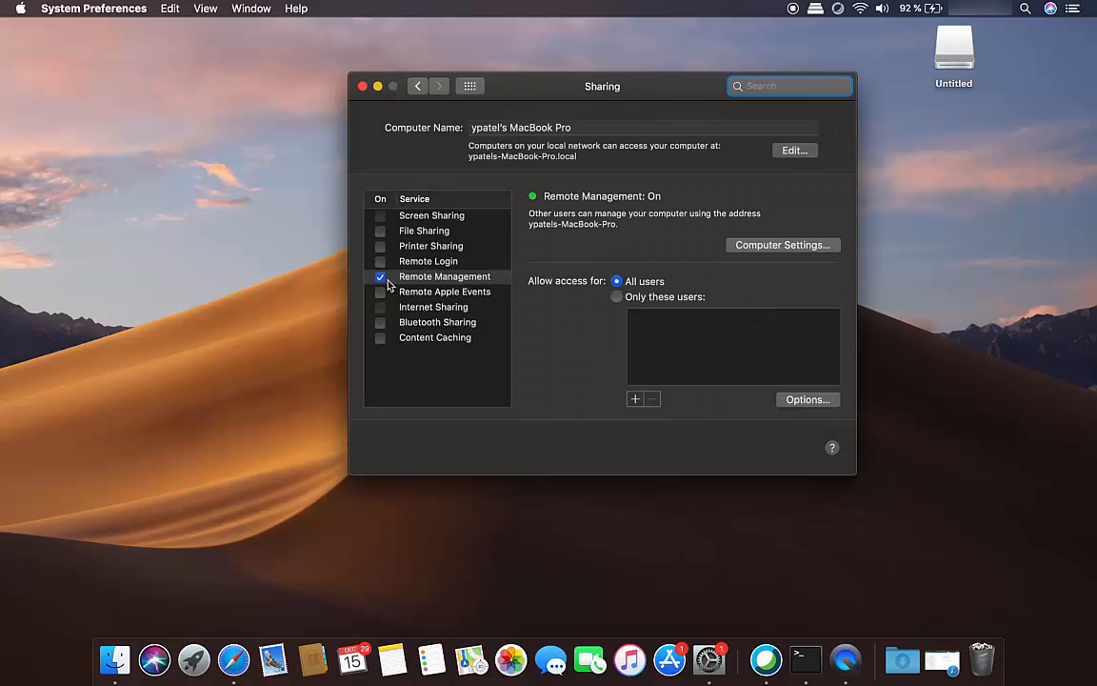
click(387, 279)
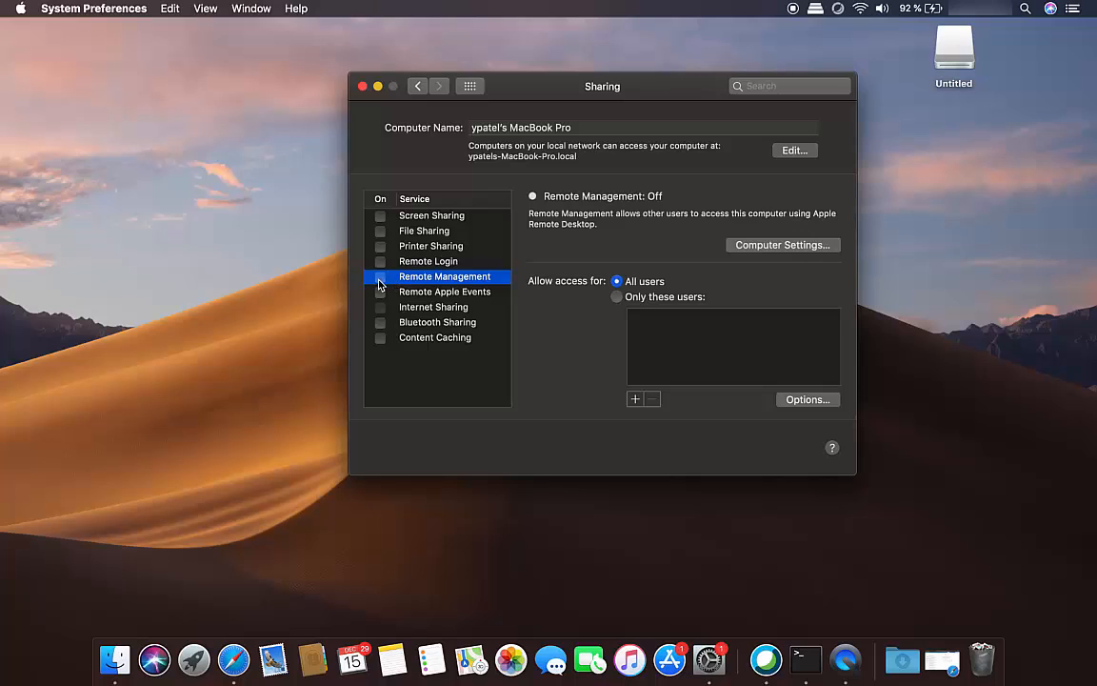
click(381, 279)
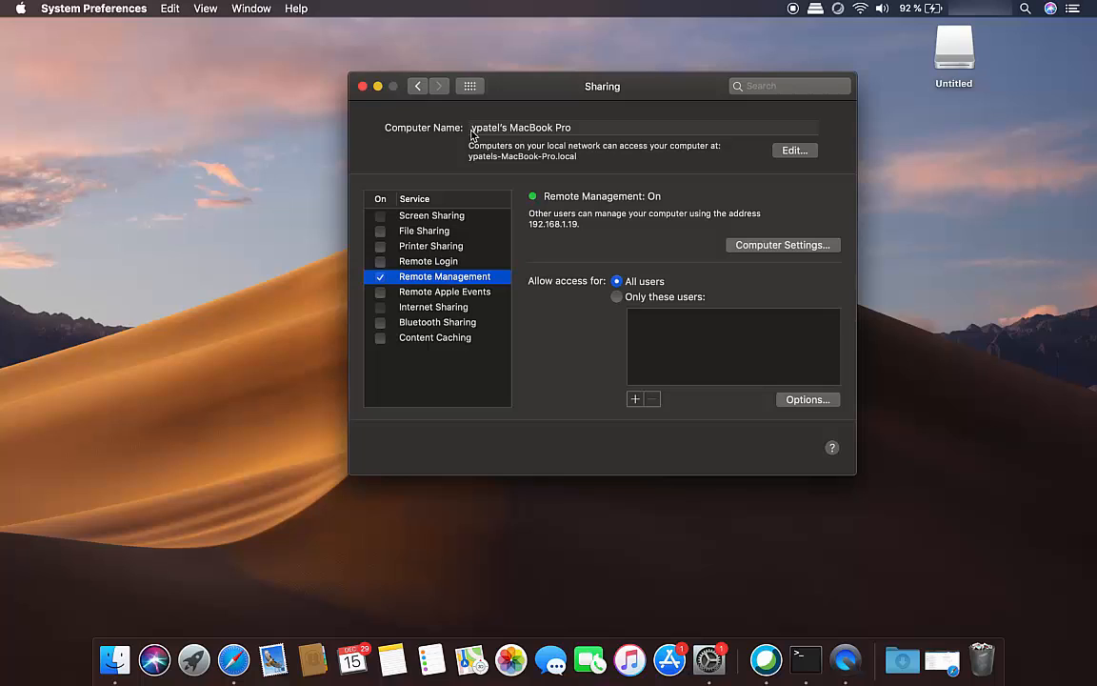
click(530, 220)
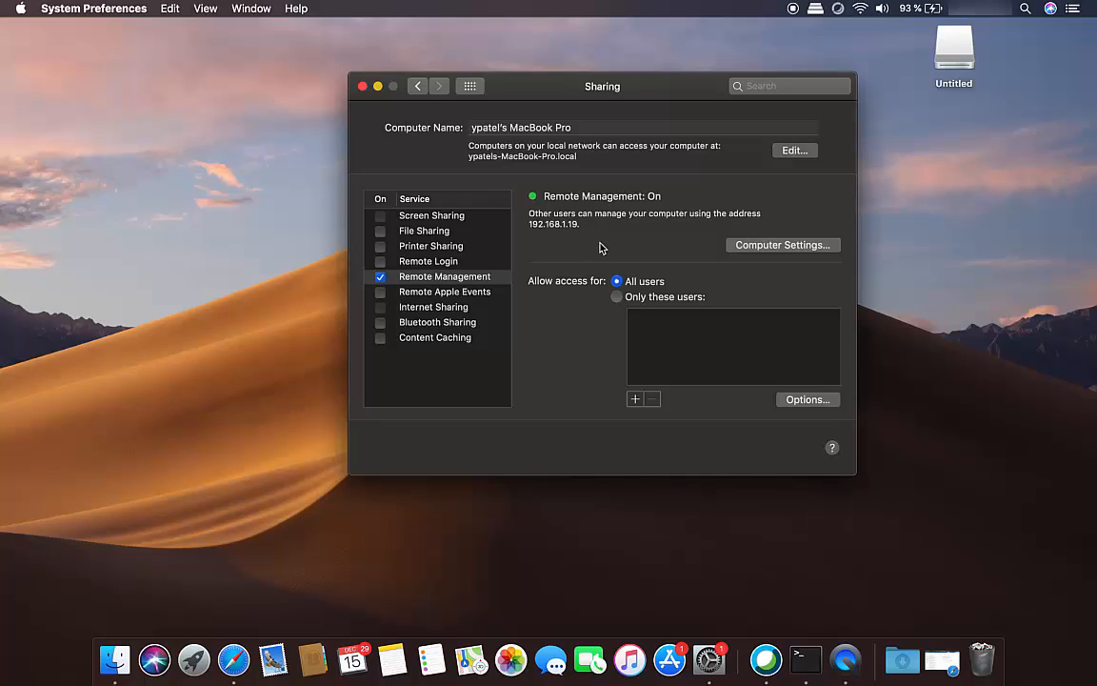
Step: Add the user account to the Remote Management access list with Observe, Control and Show when being observed allowed, and close the preferences
click(616, 298)
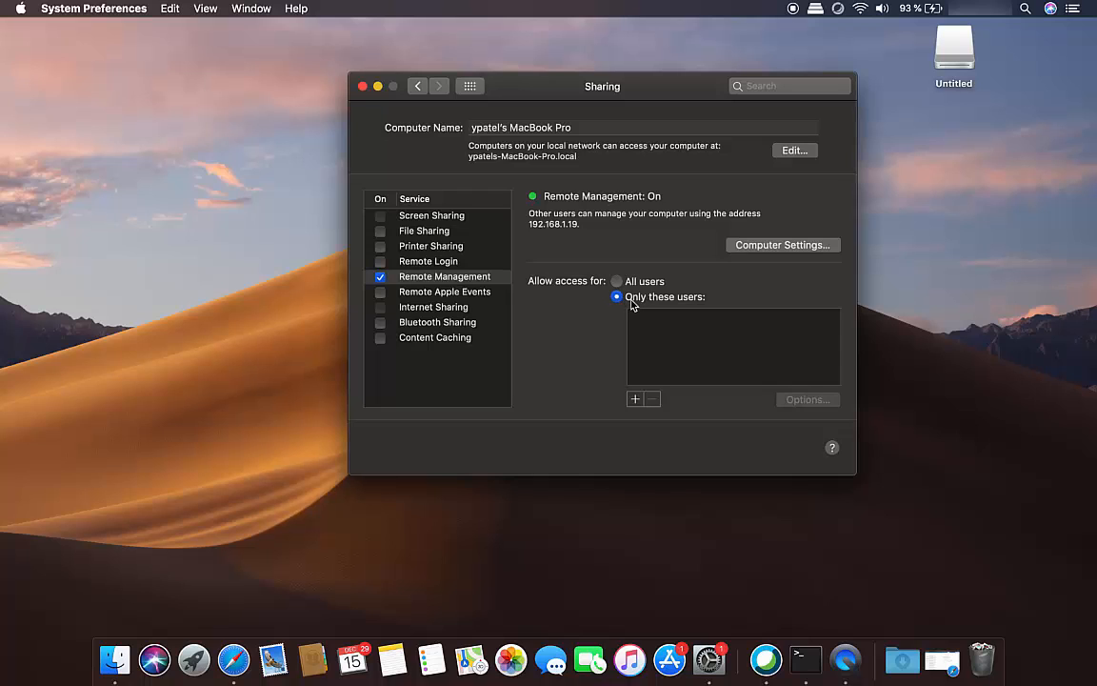
click(636, 399)
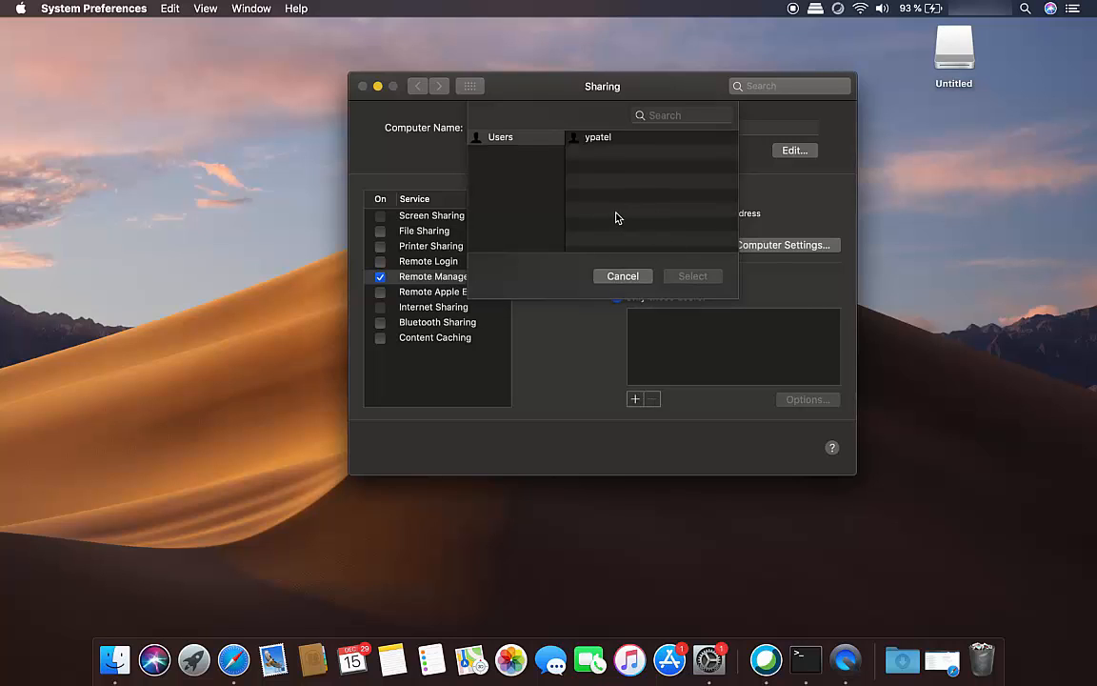
click(598, 140)
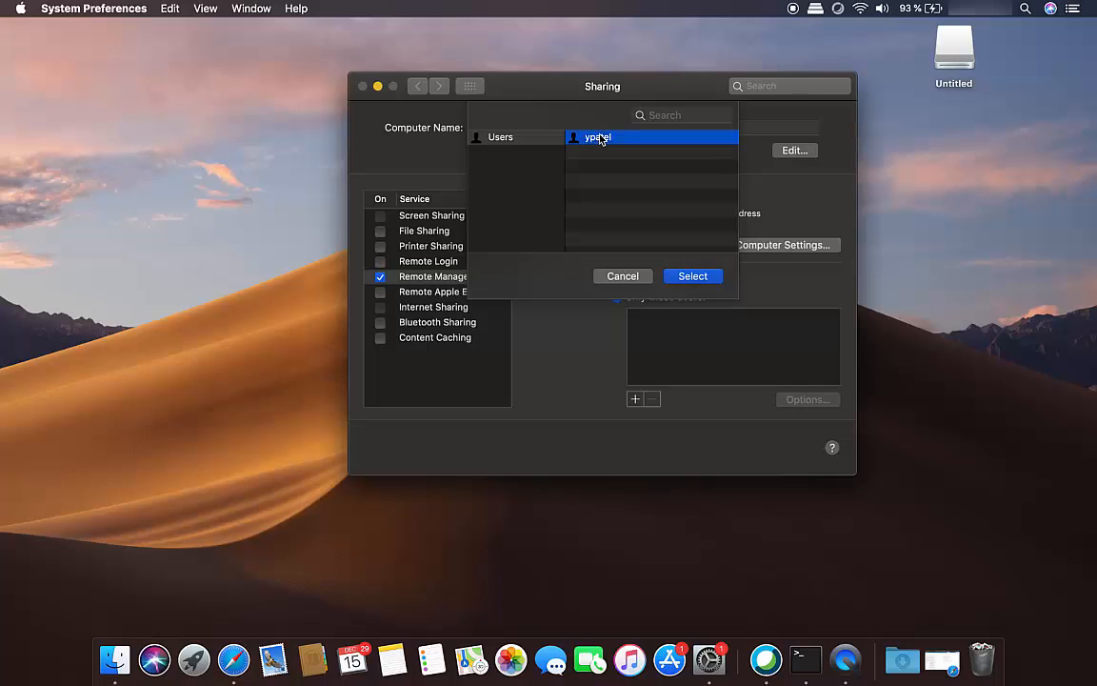
click(686, 276)
click(511, 140)
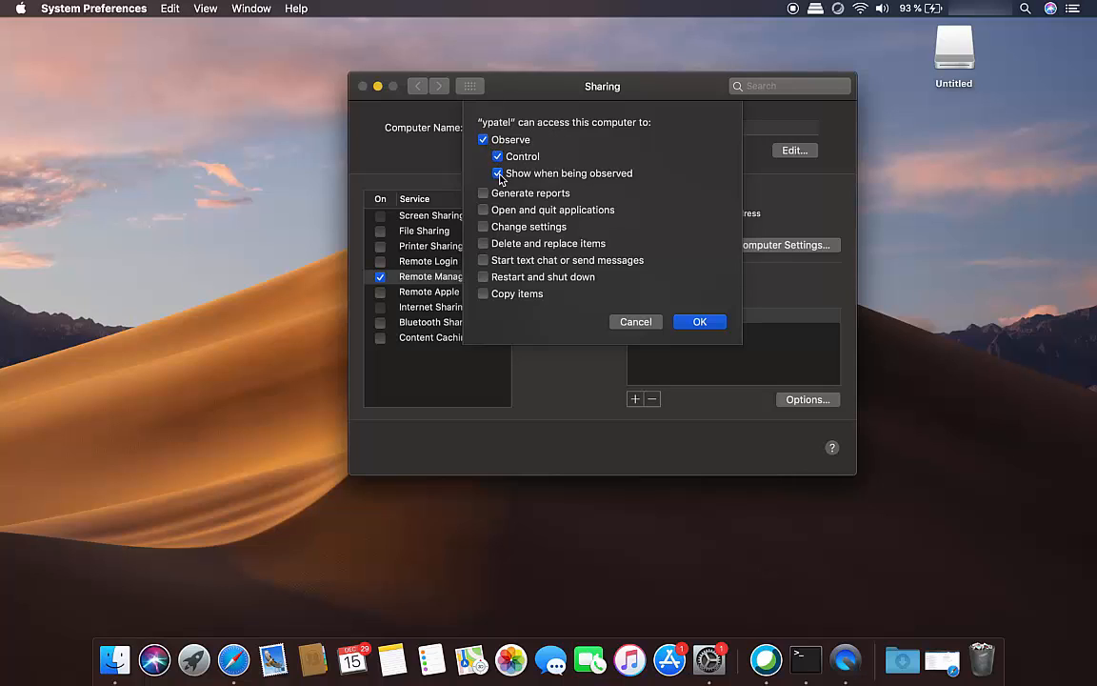
click(694, 323)
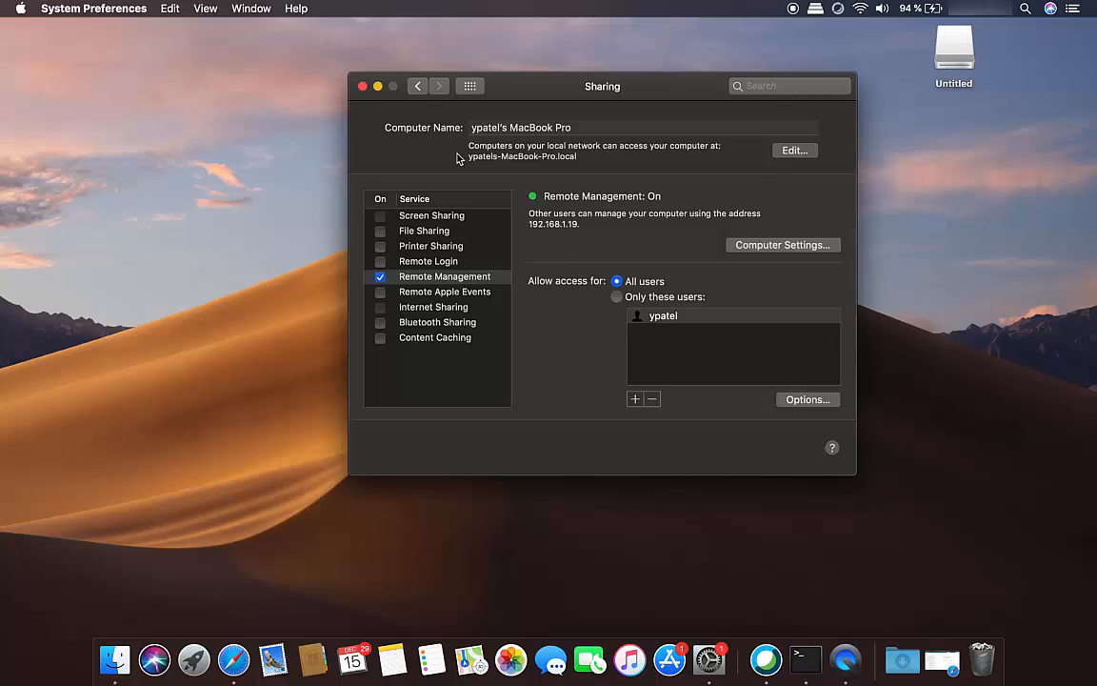
click(362, 87)
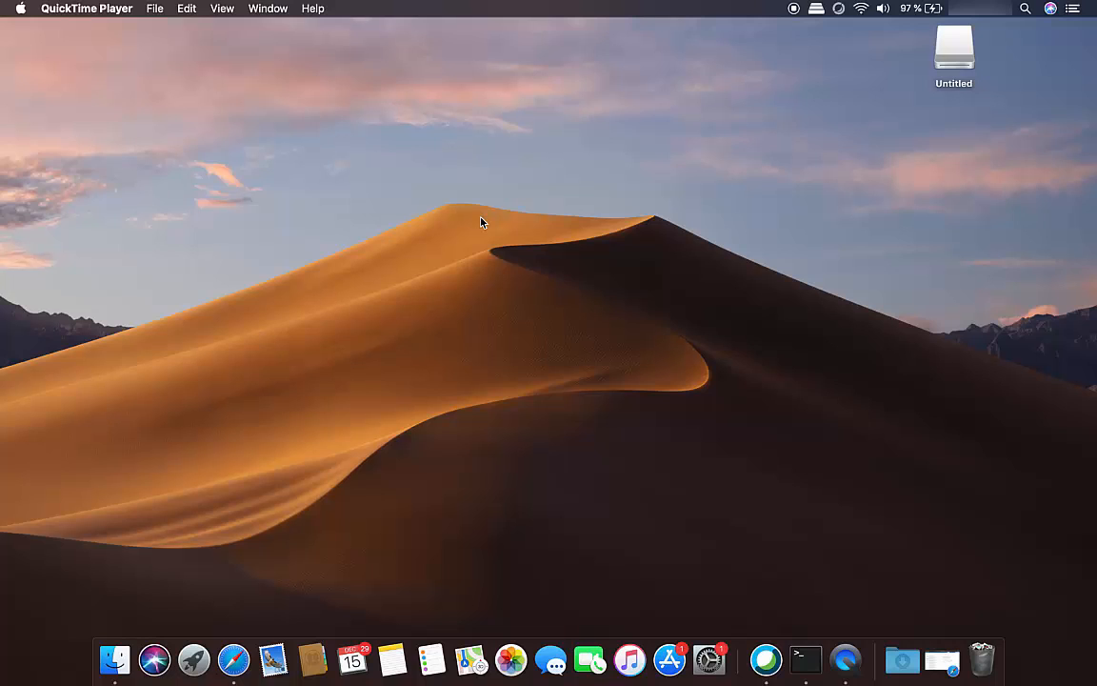
Step: Launch Screen Sharing and sign in to 192.168.1.9 by requesting permission
click(1025, 9)
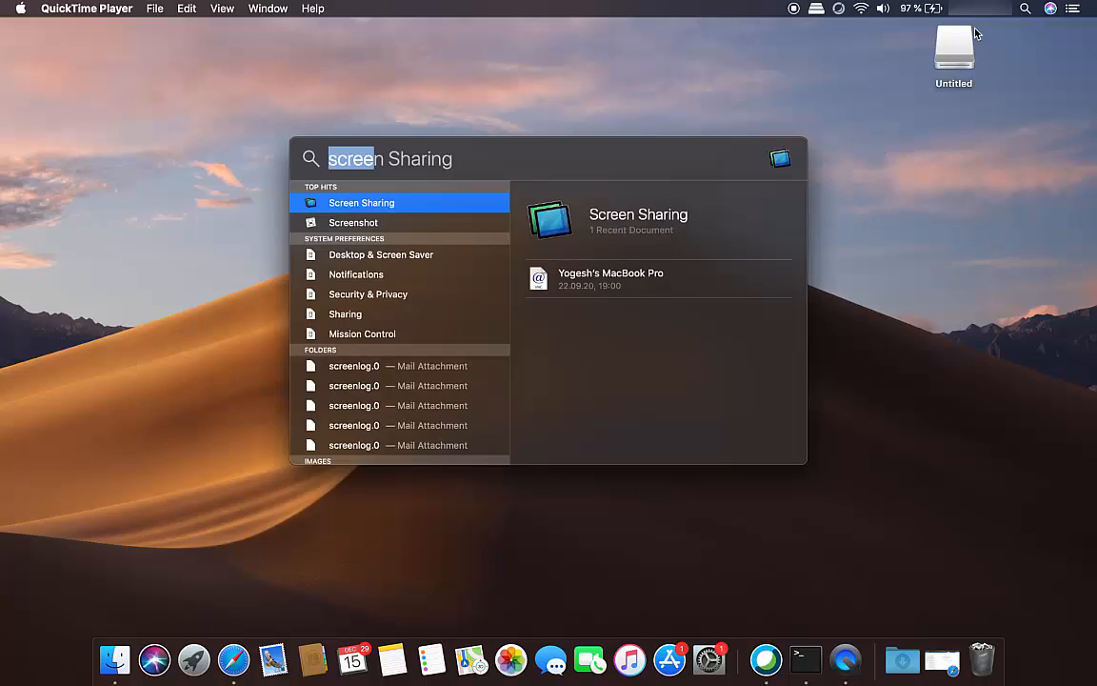
click(453, 173)
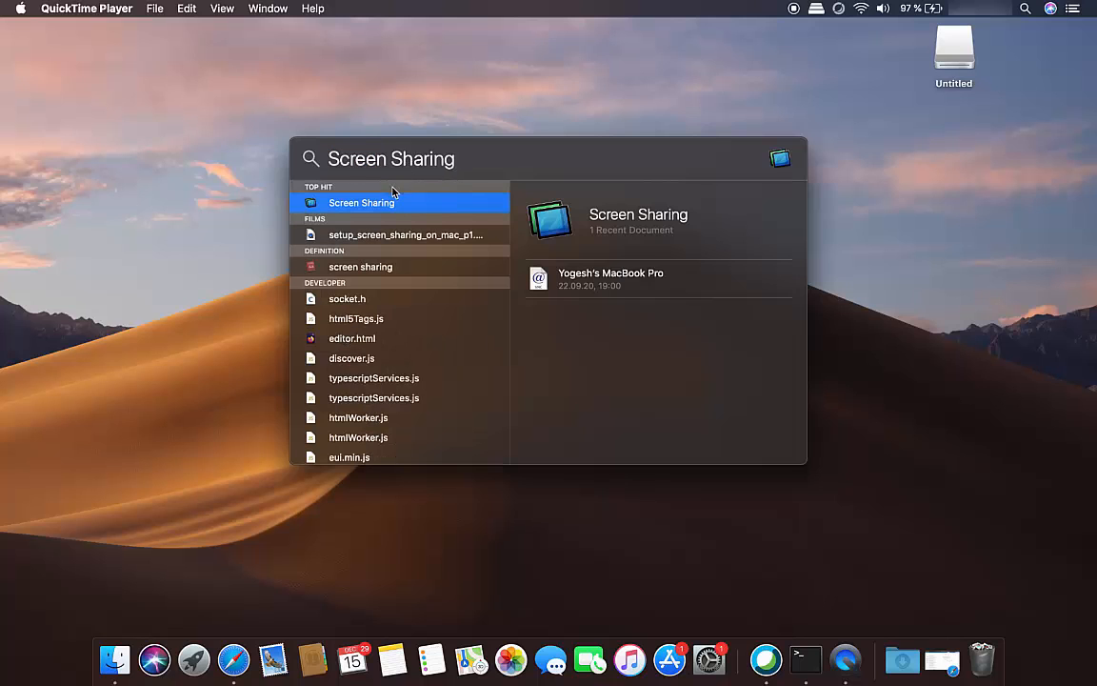
click(385, 207)
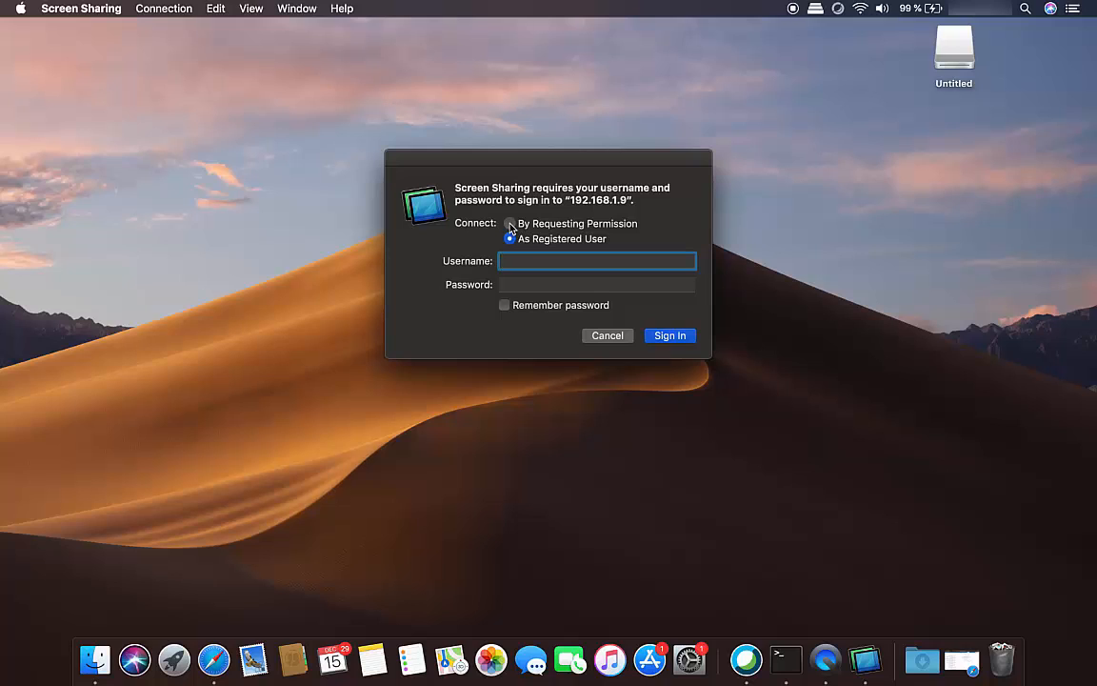
click(510, 224)
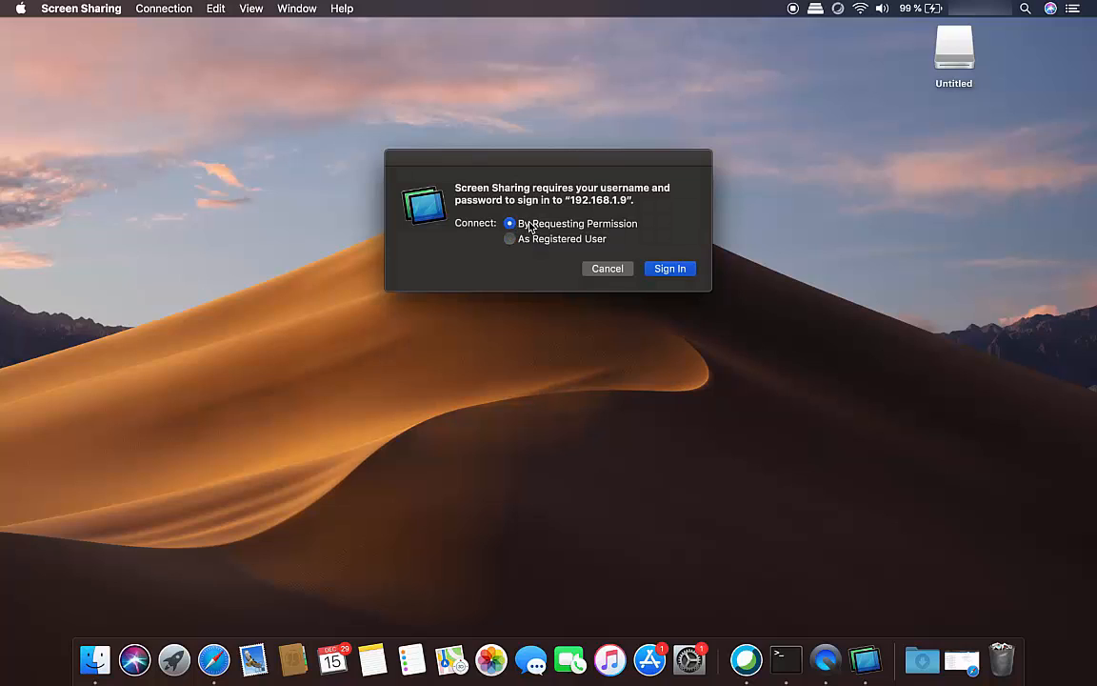
click(667, 270)
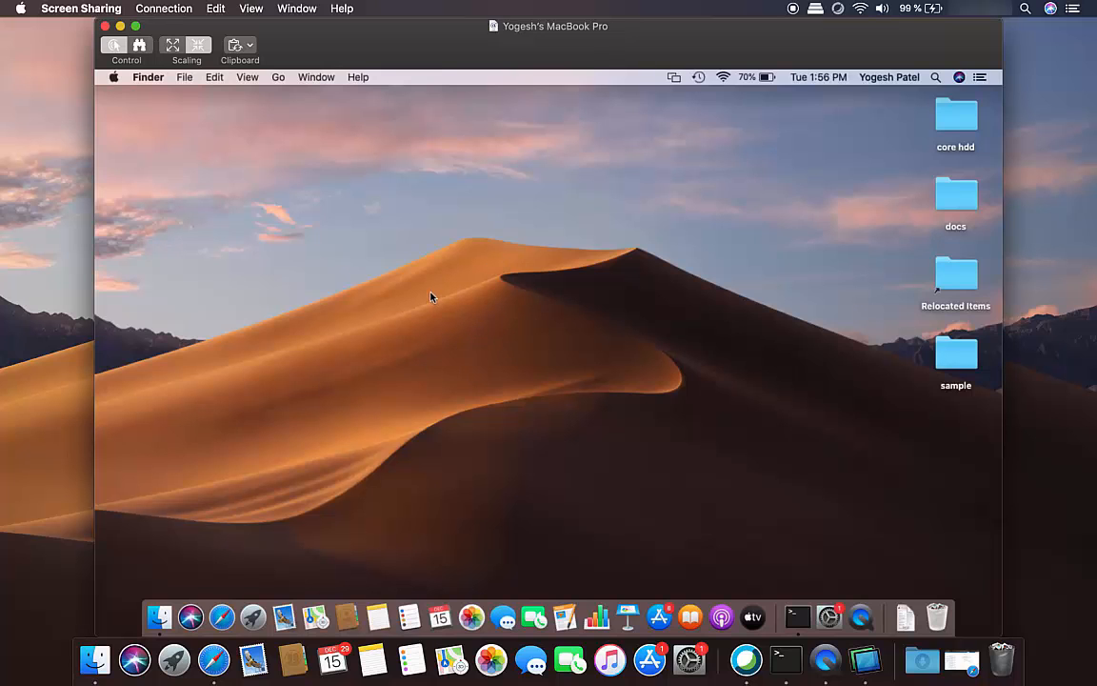
Step: Shrink the remote Mac's screen window and reposition it on the desktop
drag(260, 42, 458, 120)
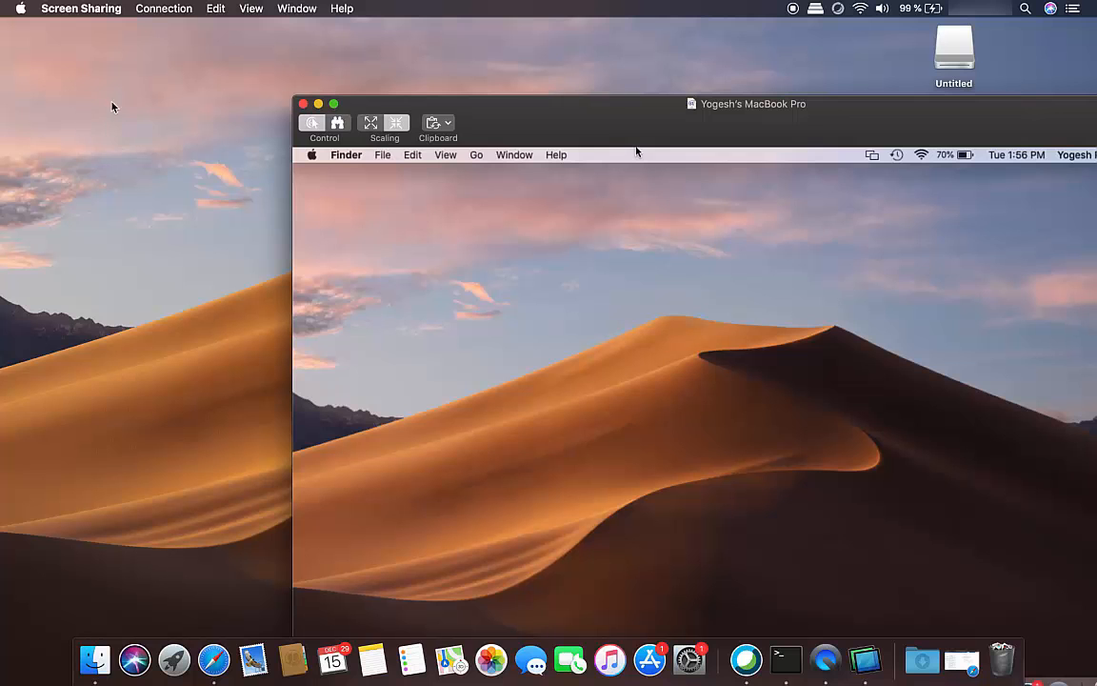
drag(562, 110, 399, 28)
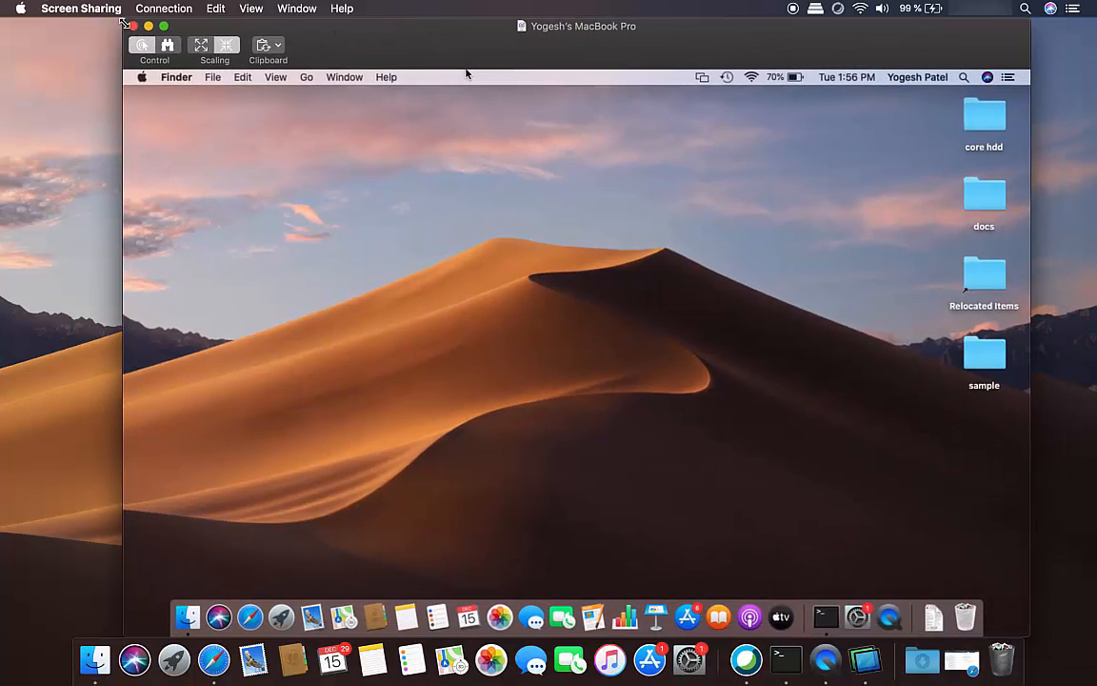
drag(124, 21, 286, 159)
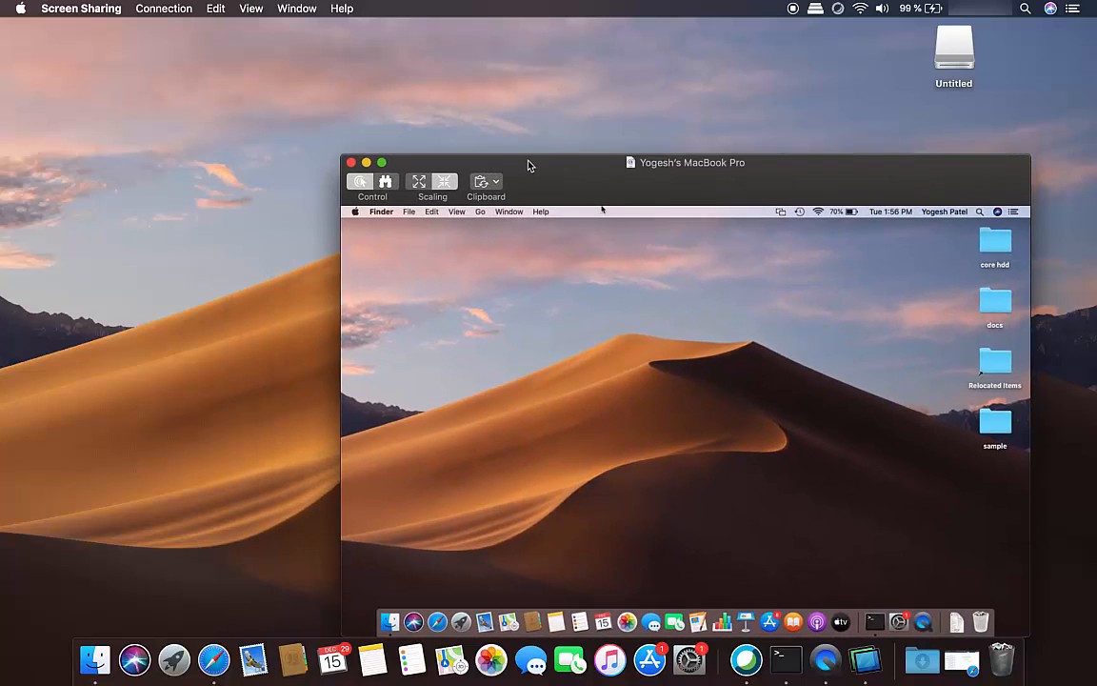
drag(527, 164, 398, 96)
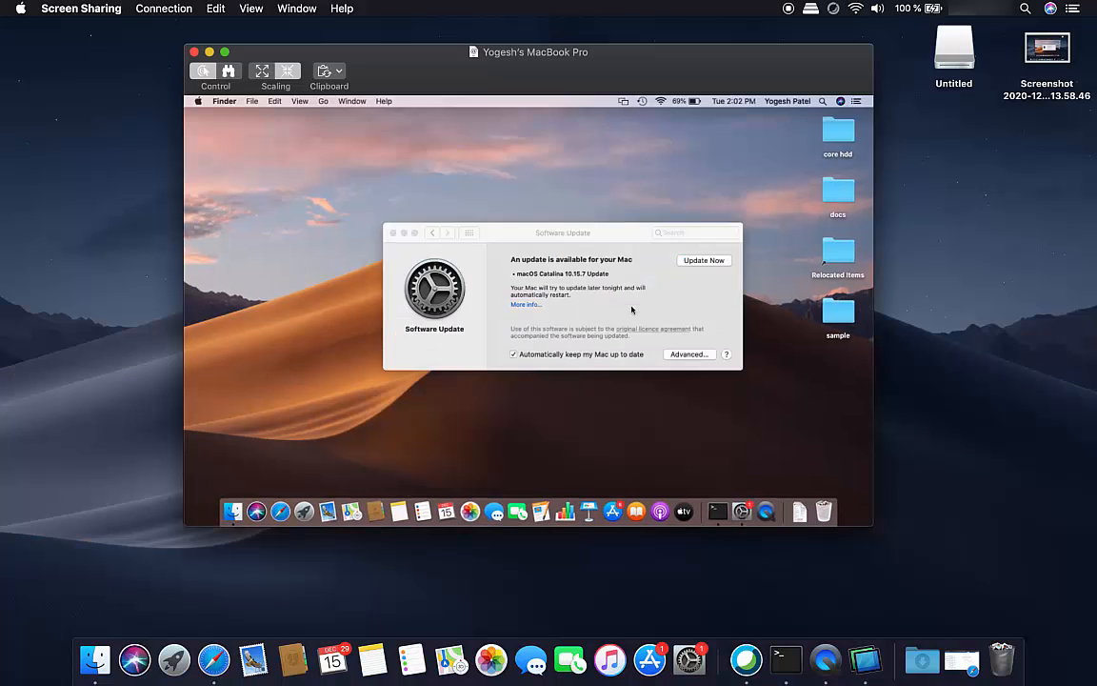
Step: Close the remote screen session and relaunch Screen Sharing through a Spotlight search
click(194, 53)
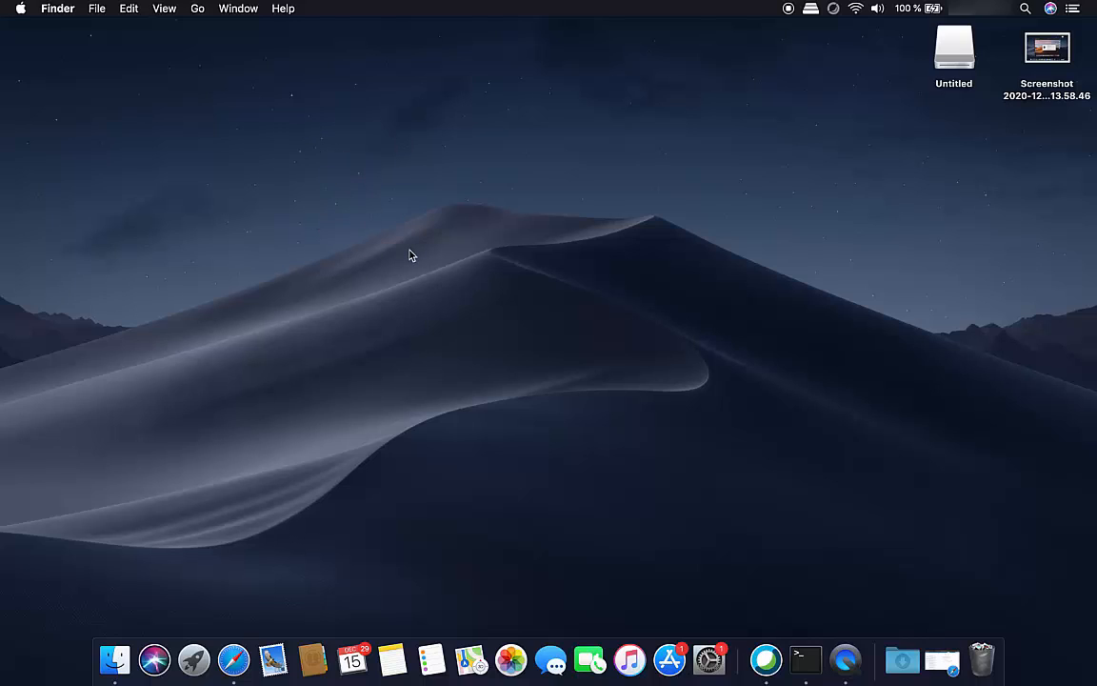
click(1025, 9)
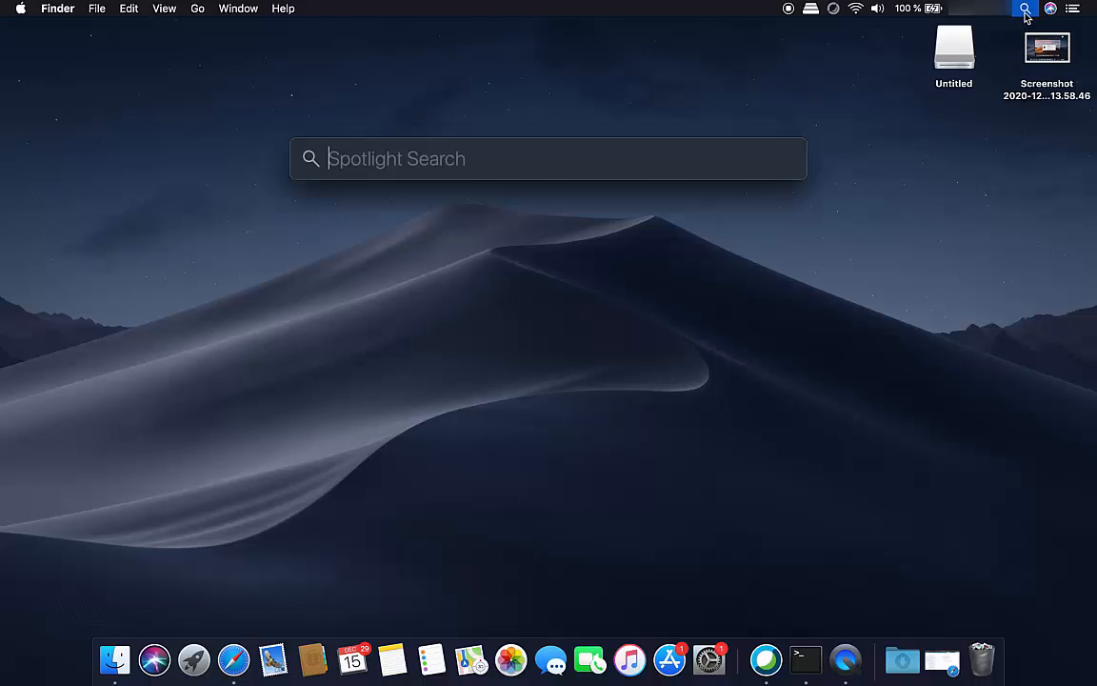
text(sch)
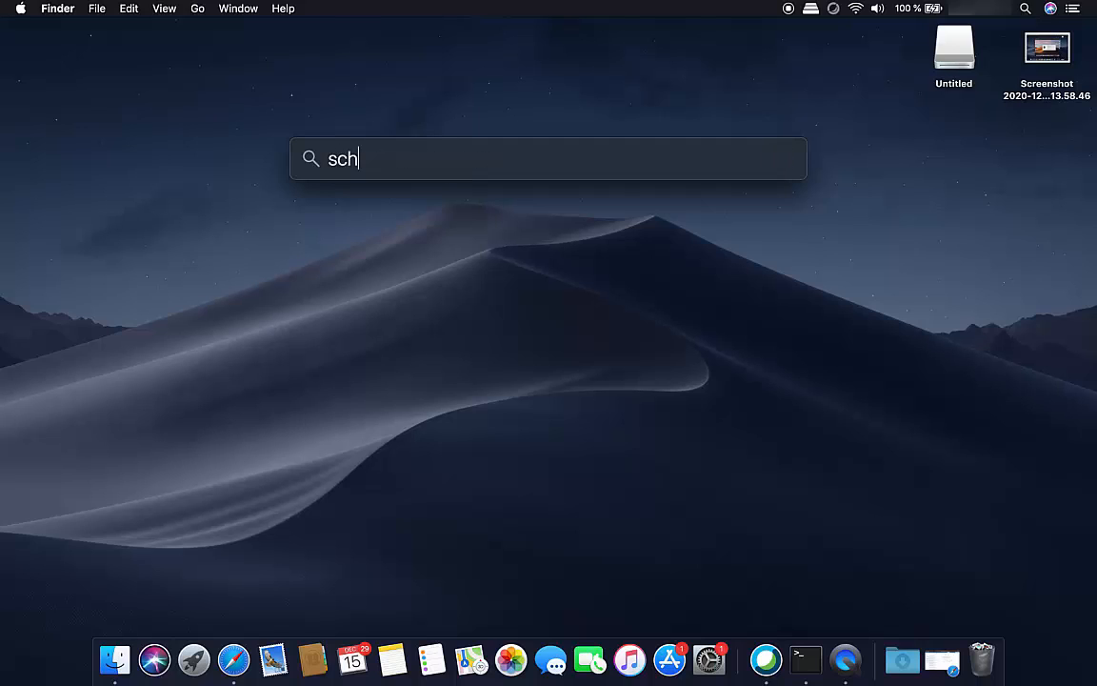
key(BackSpace)
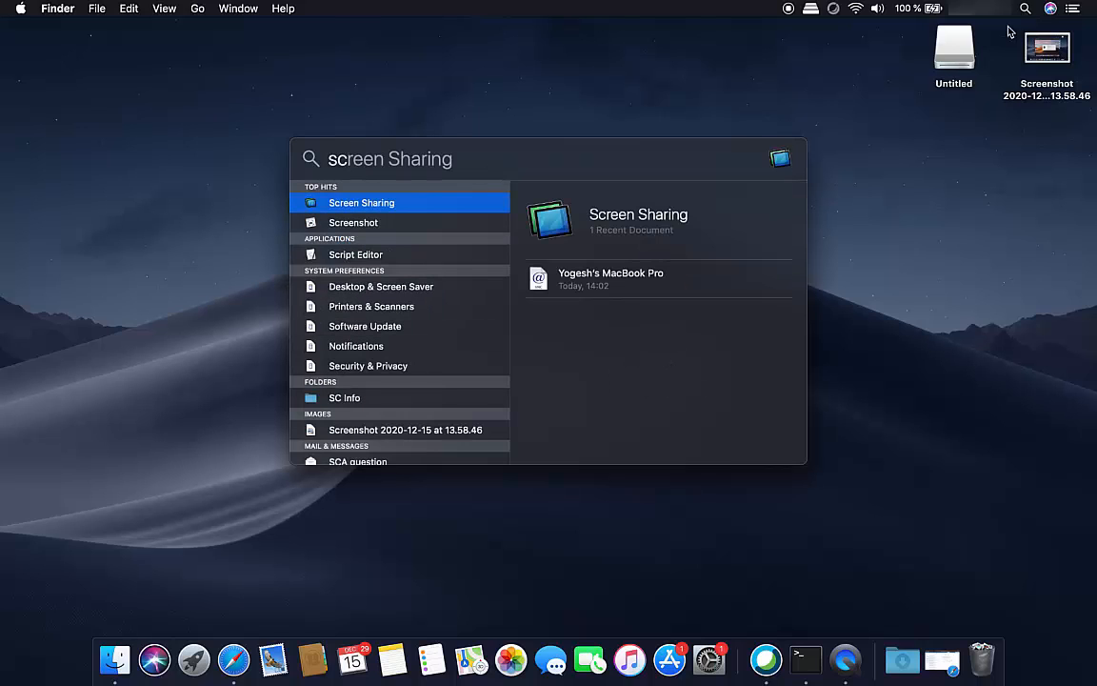
click(434, 209)
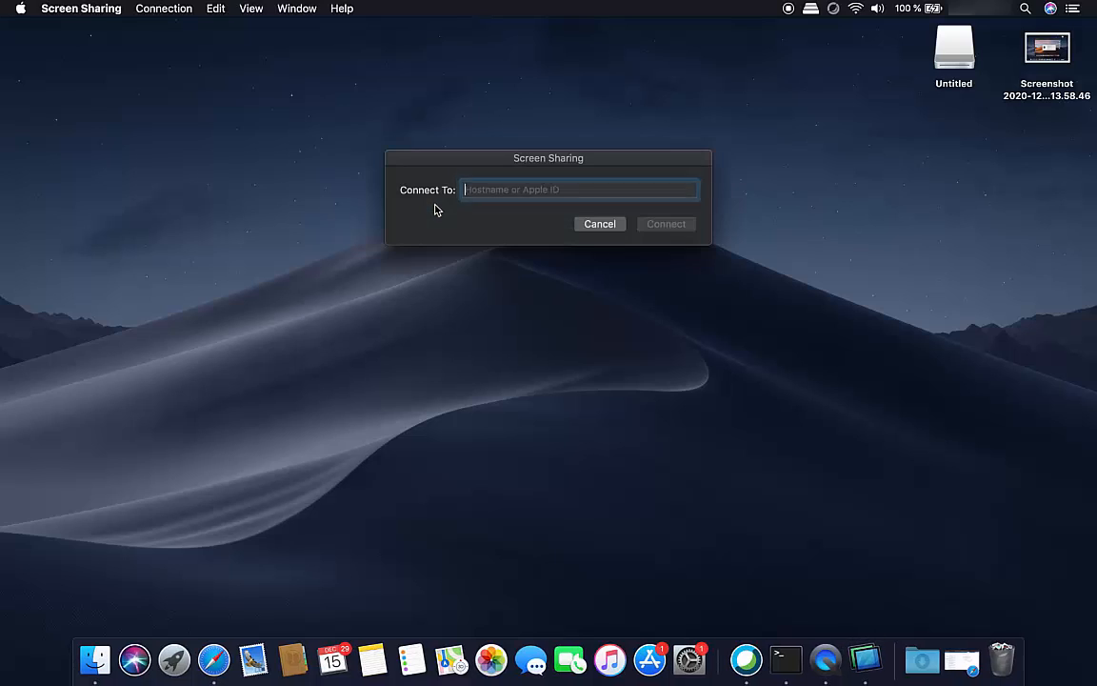
Step: Reopen the recent MacBook Pro connection and send a sign-in request to 192.168.1.9 by requesting permission
click(188, 11)
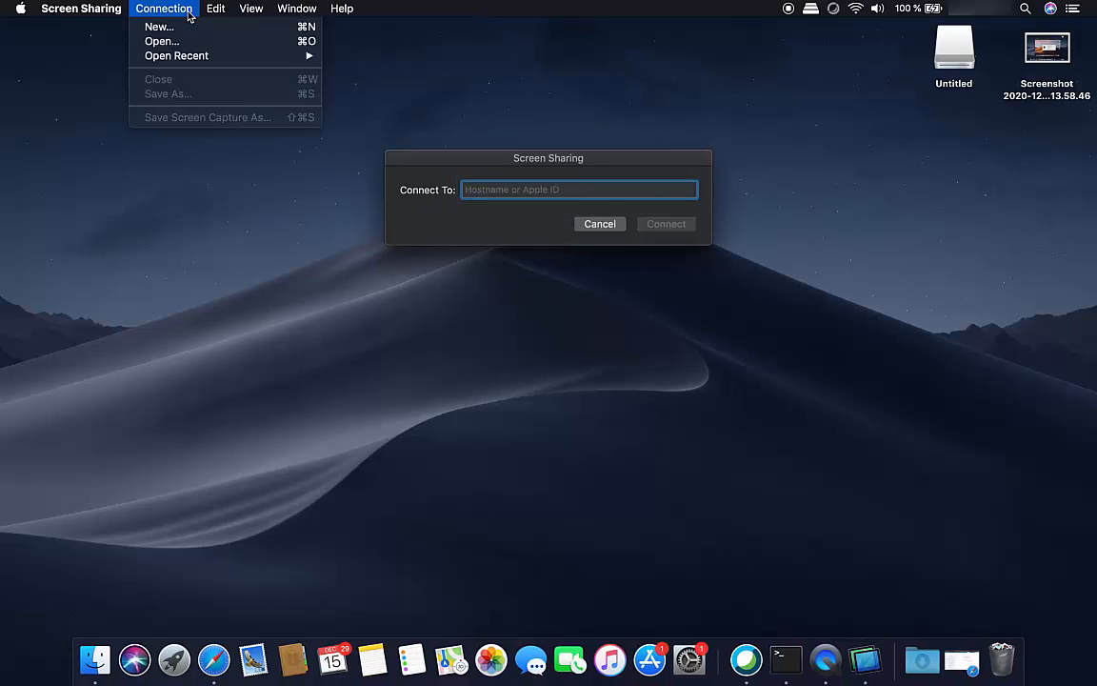
mouse_move(211, 53)
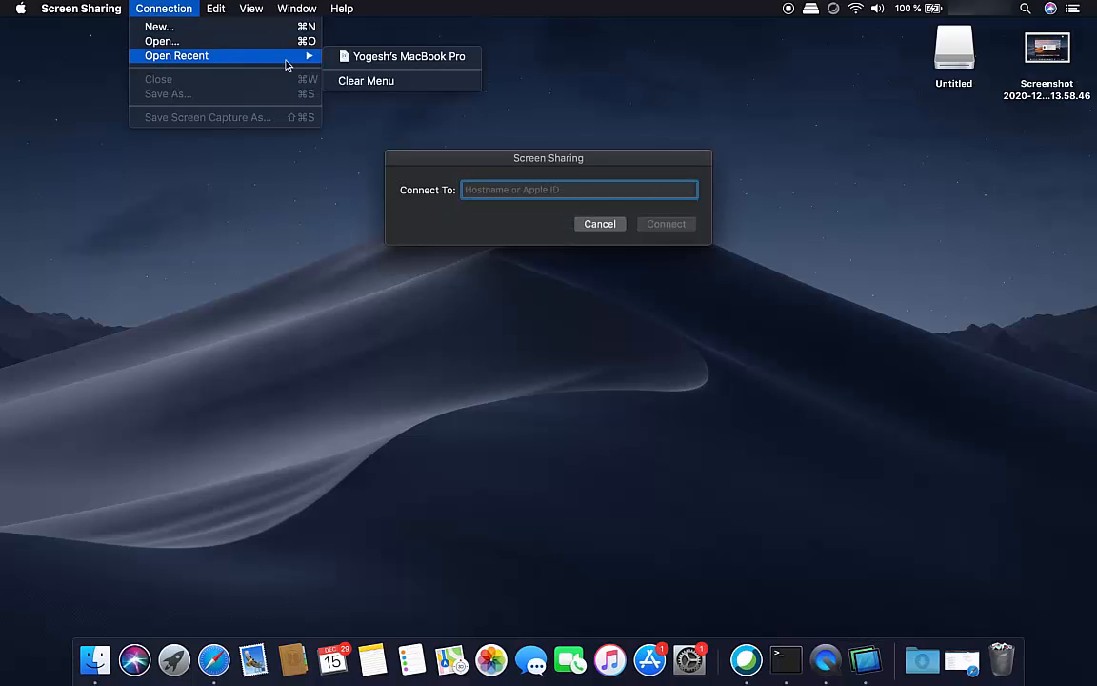
click(405, 59)
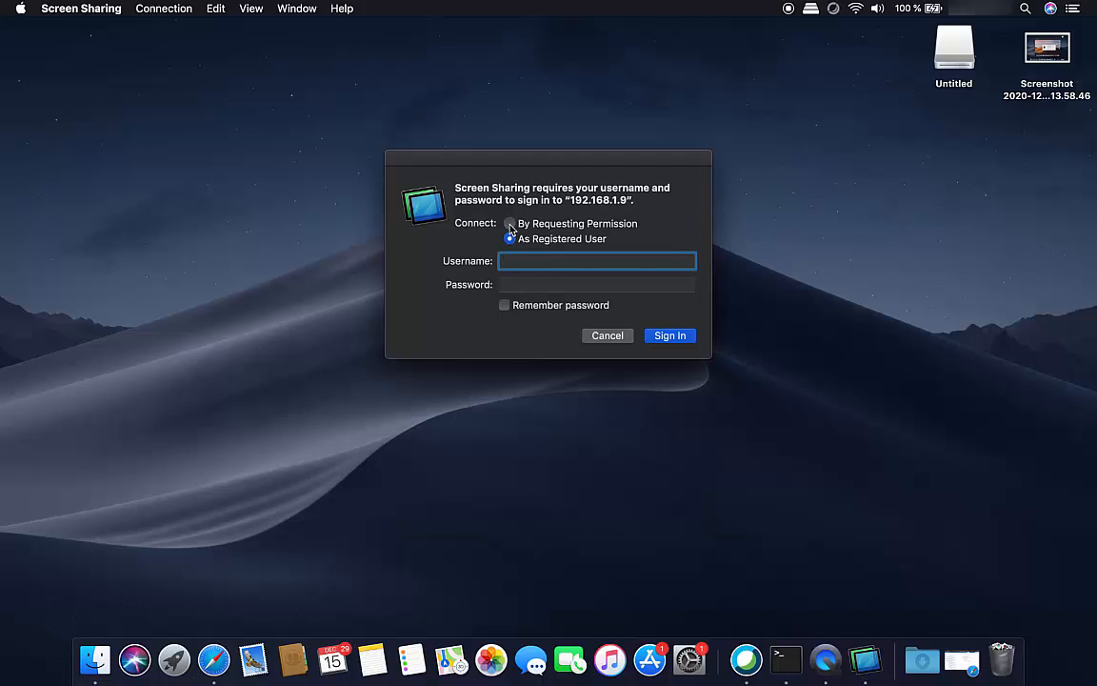
click(511, 224)
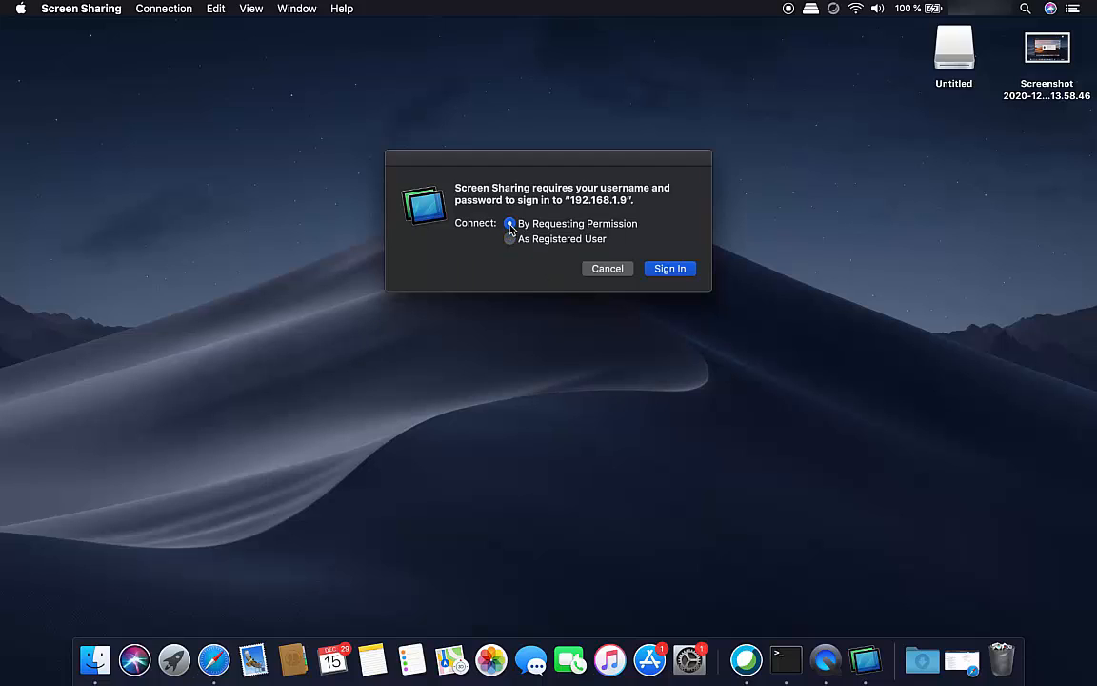
click(655, 269)
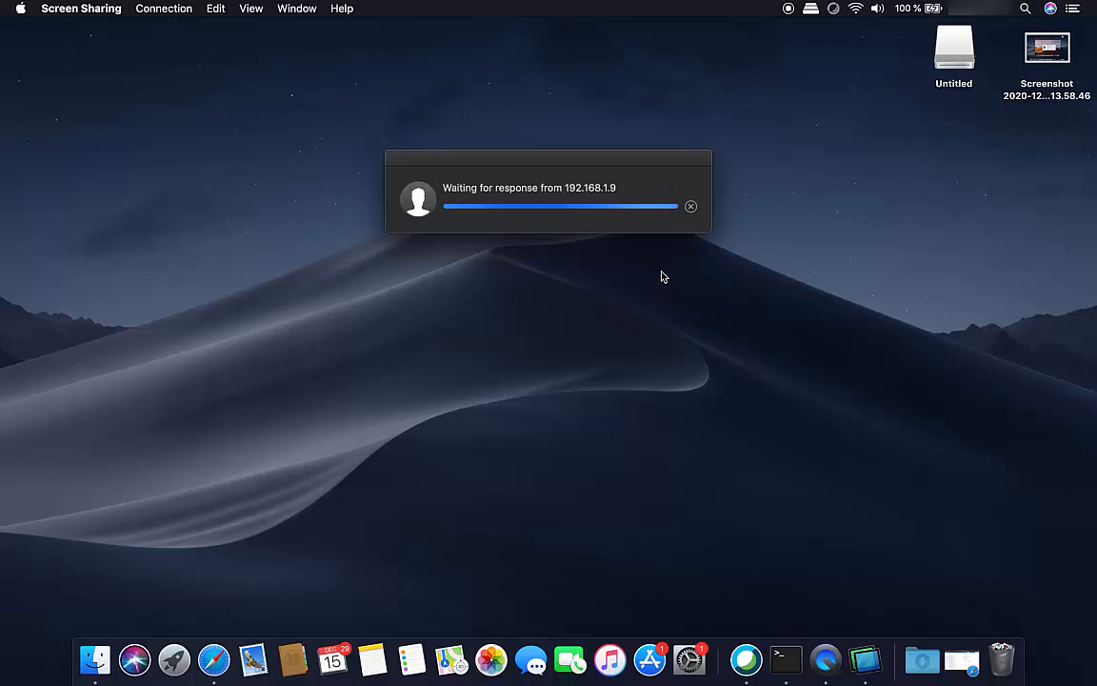